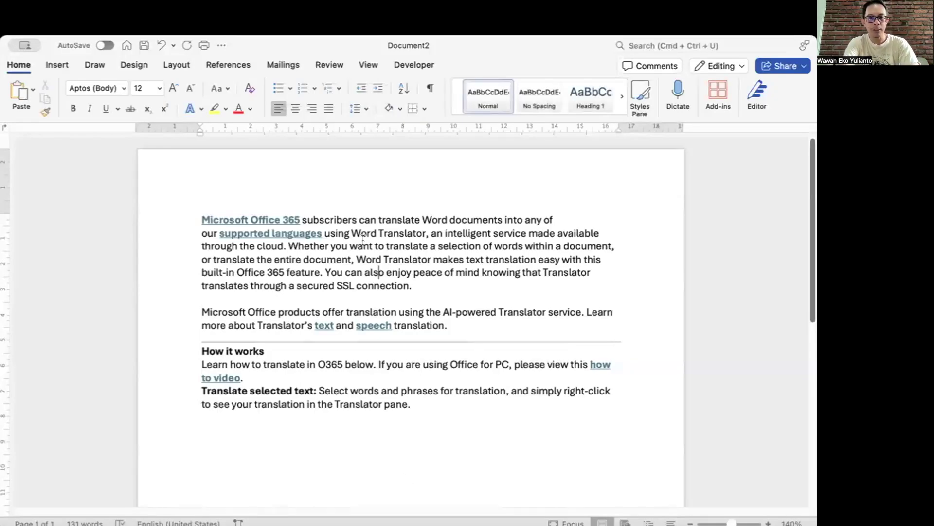
Delete the comma after 'within a document' and select the opening passage from 'Microsoft Office 365' through 'through the cloud.'
key(BackSpace)
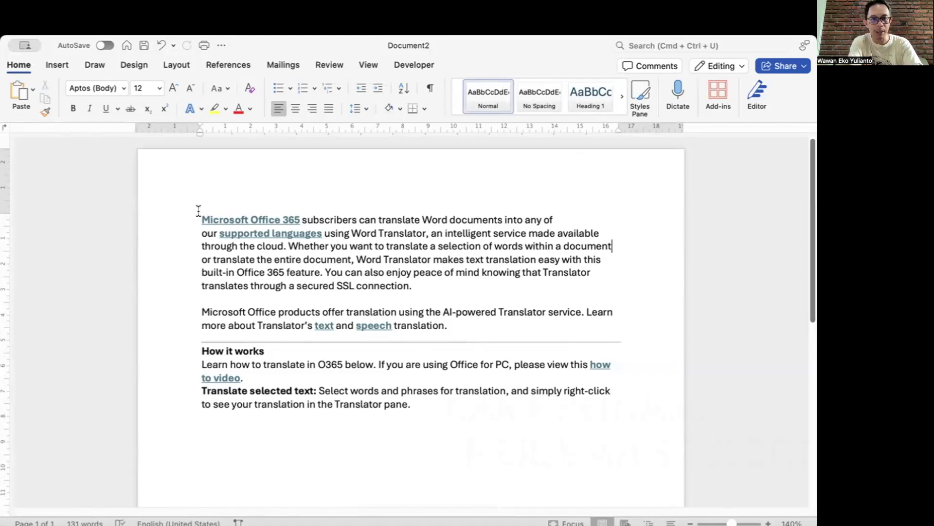
drag(199, 210, 284, 248)
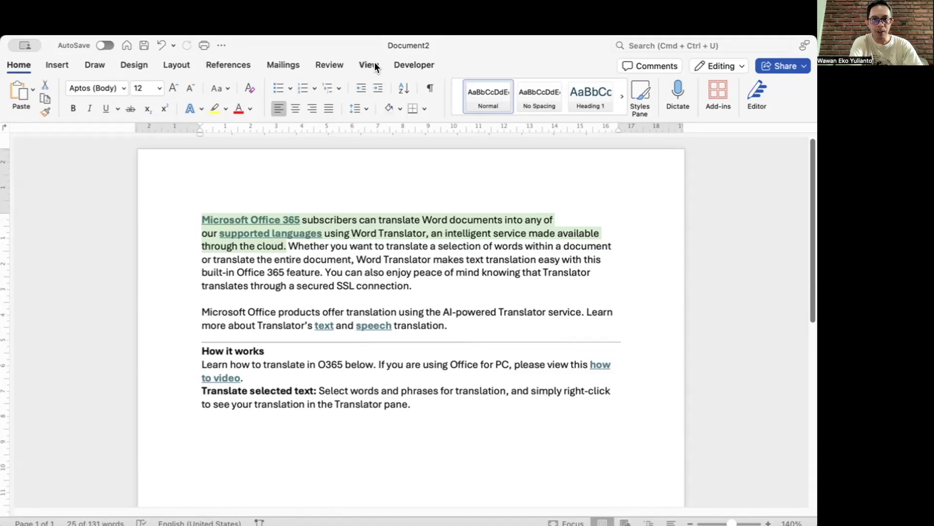
Translate the selected passage with Tools > Translate > Translate Selection
click(239, 29)
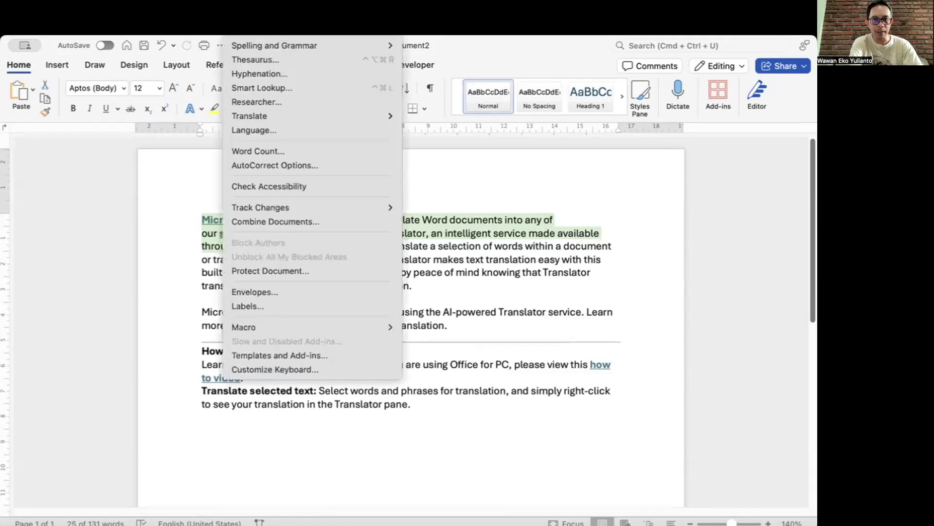
mouse_move(250, 116)
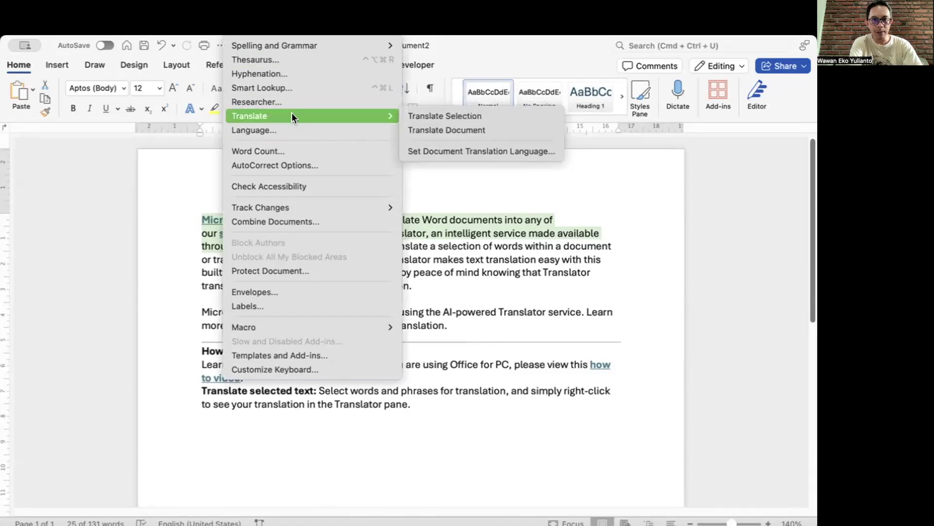
click(432, 117)
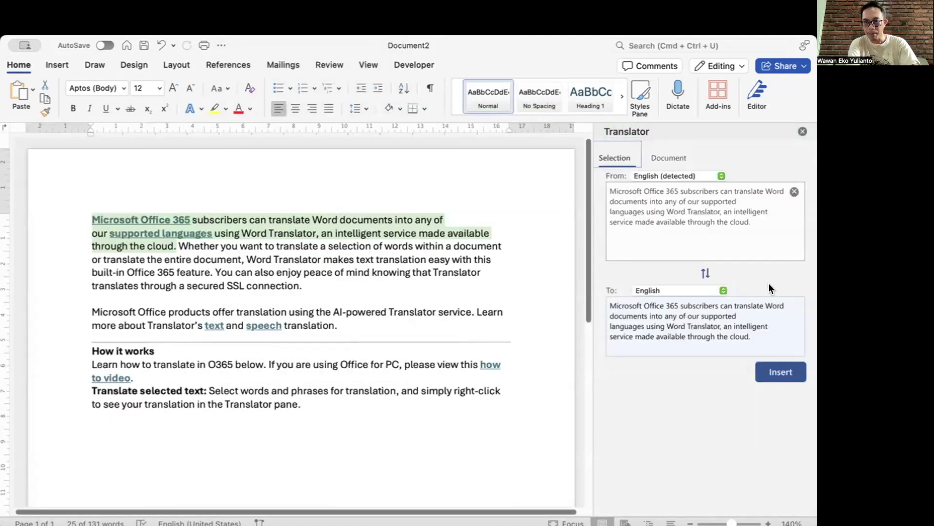
Keep English as the source language and set Indonesian as the target for the selected passage
click(720, 176)
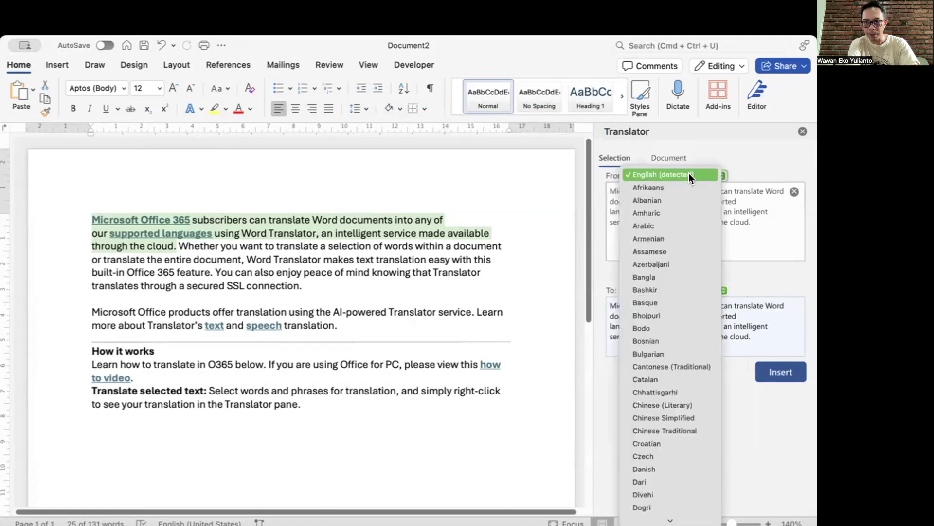
click(689, 174)
click(712, 291)
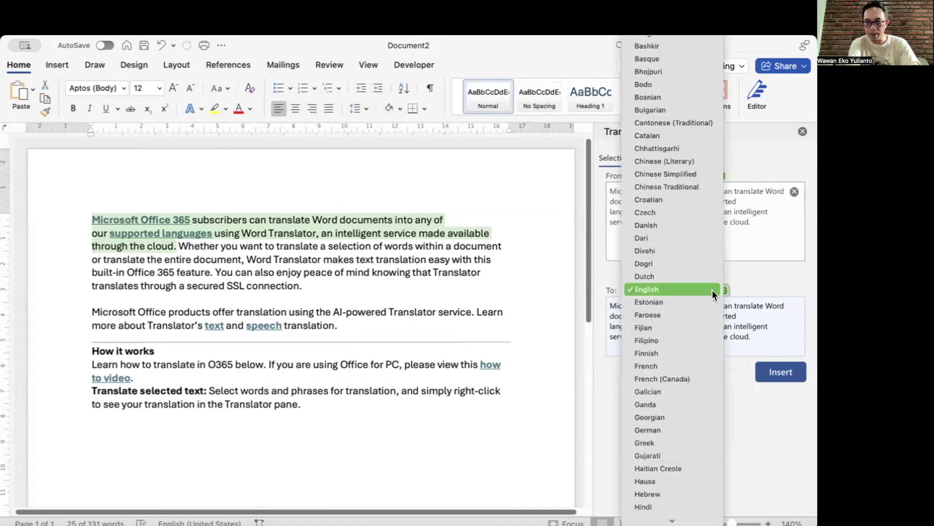
scroll(669, 299, up, 5)
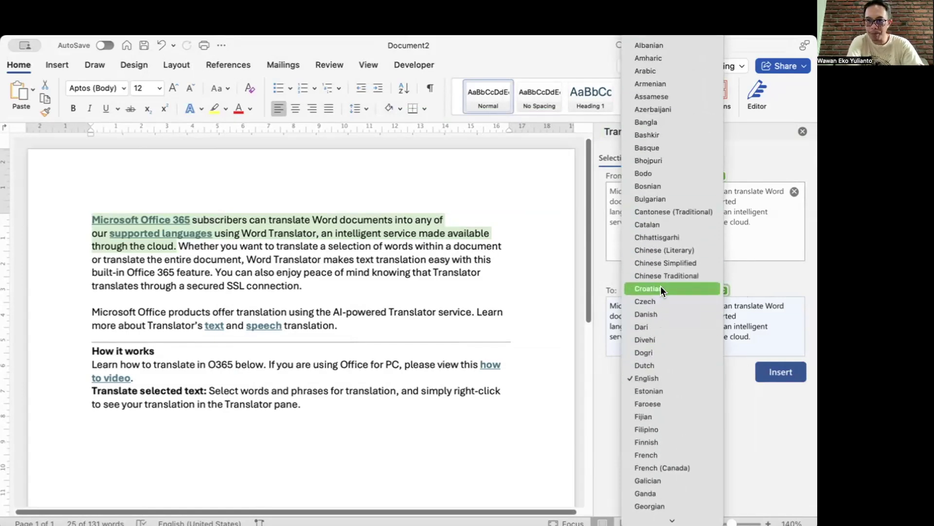
scroll(661, 288, down, 6)
scroll(661, 288, down, 4)
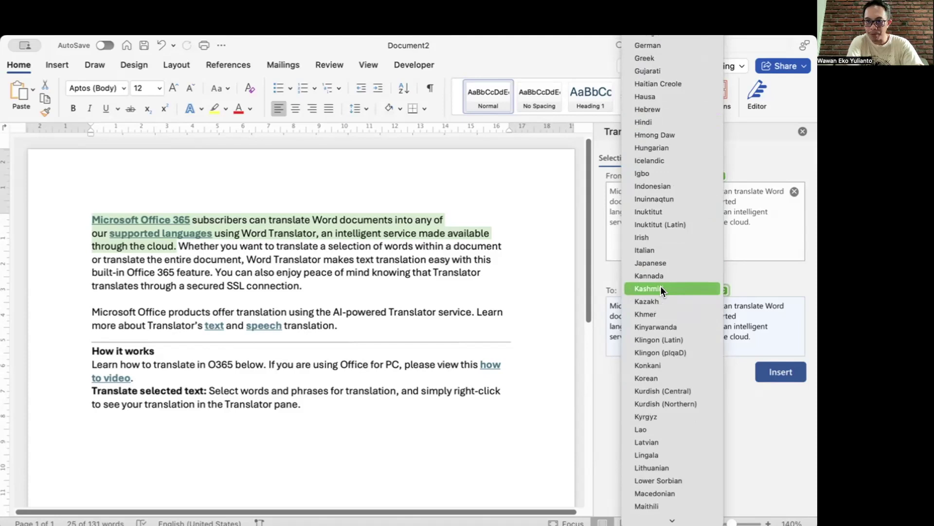
click(658, 186)
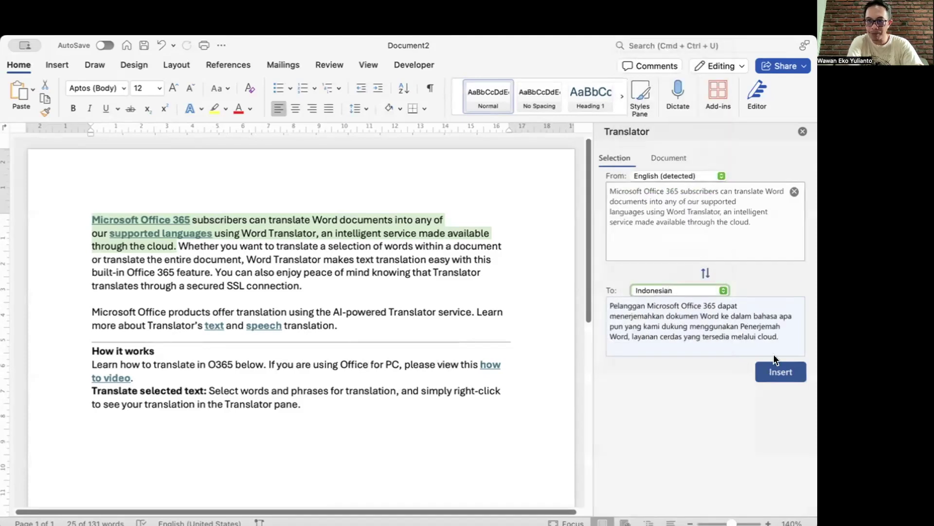
mouse_move(764, 315)
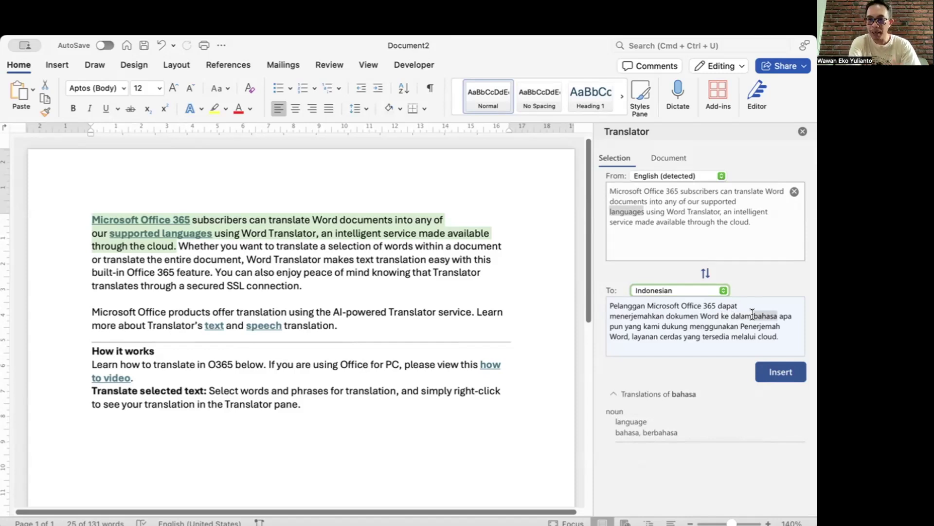
Look up the dictionary meanings of 'Penerjemah' and 'cloud' in the translation
click(755, 331)
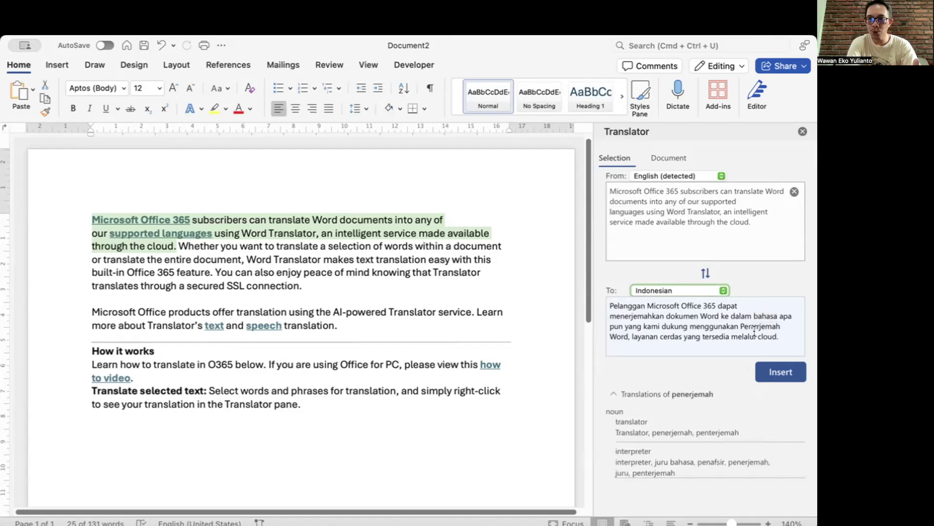
click(768, 336)
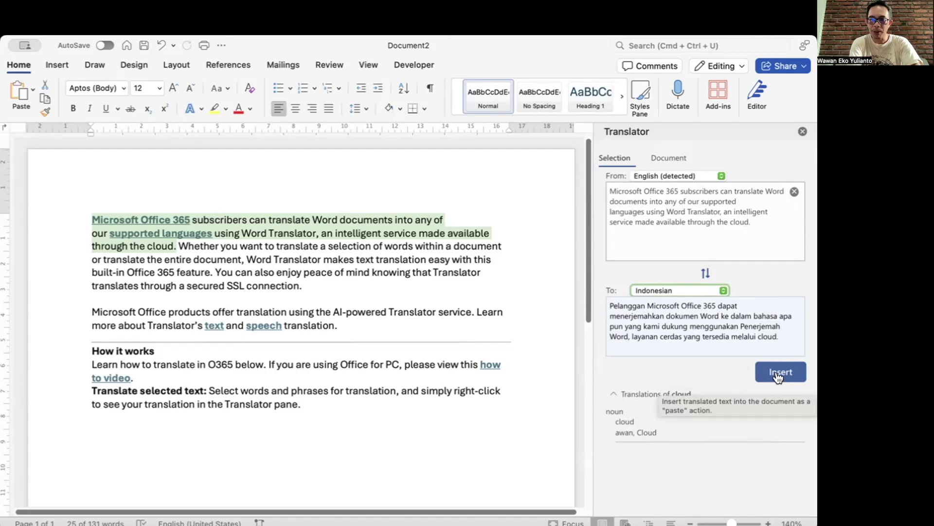
click(778, 374)
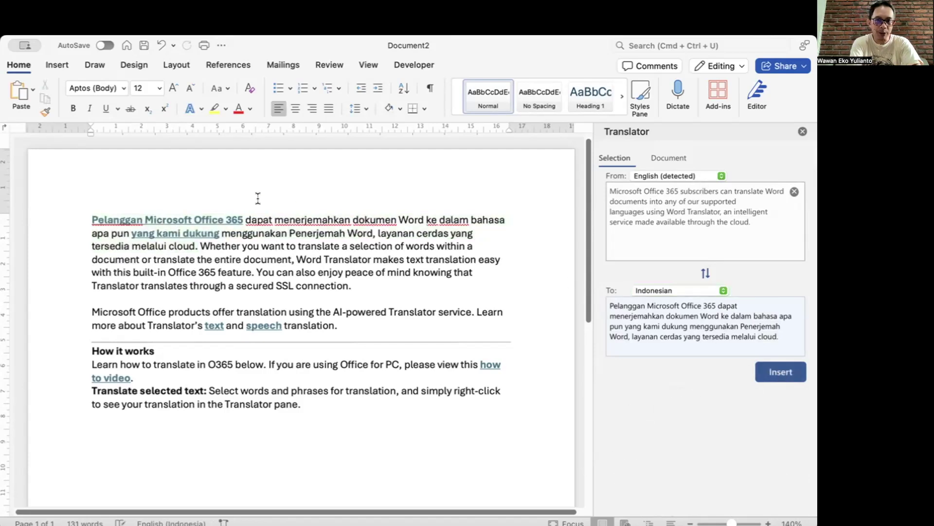
drag(198, 245, 91, 216)
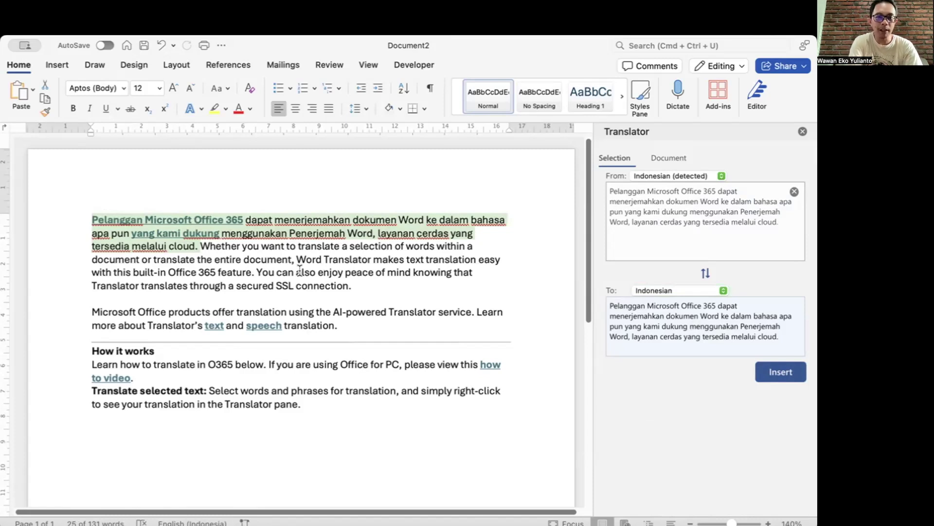
click(279, 267)
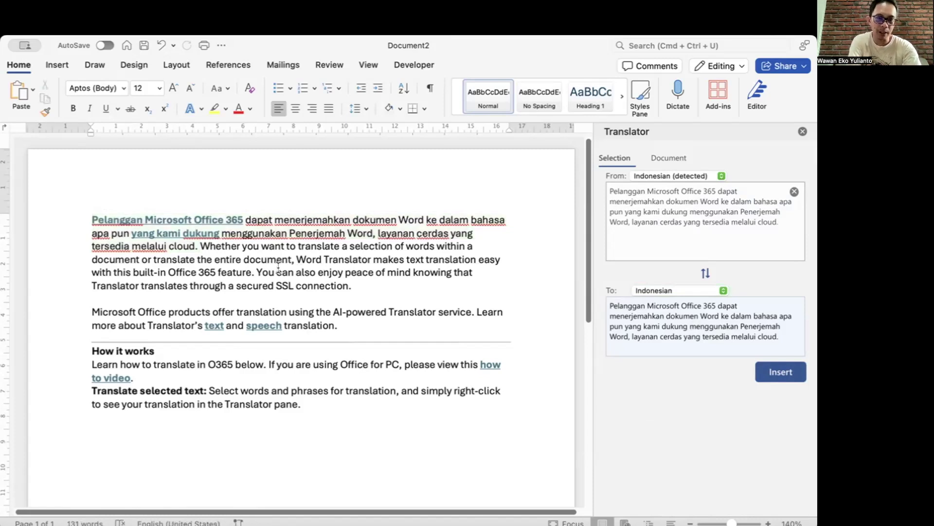
key(super+z)
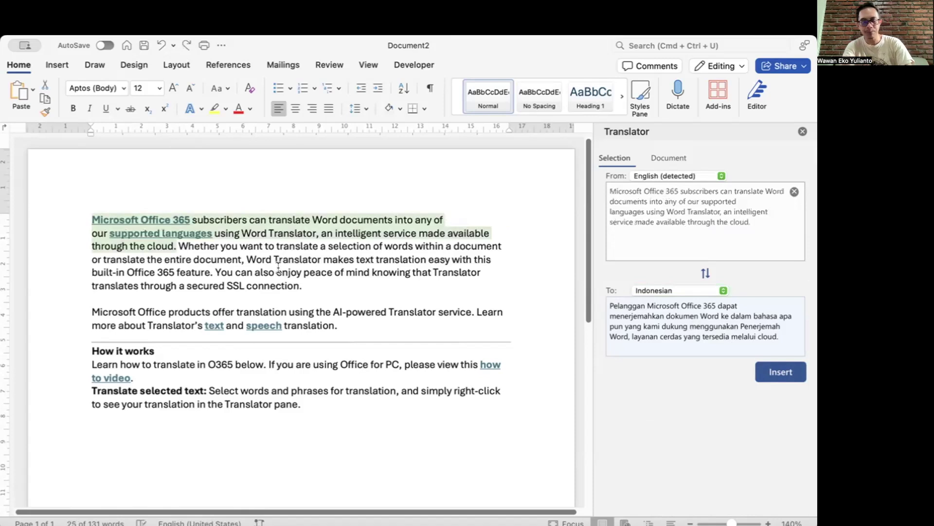
click(278, 267)
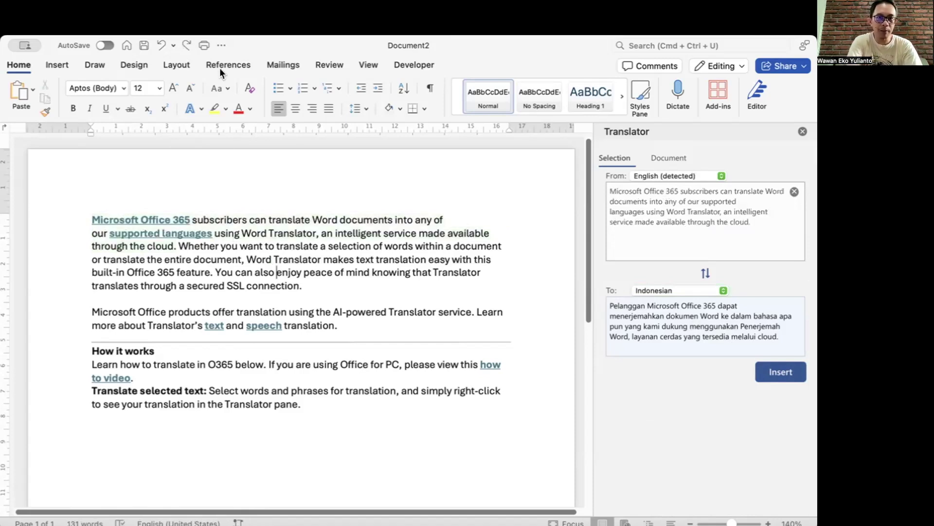
Start Translate Document and switch the Translator pane to the Document tab, checking 'melalui' and 'can' entries
click(233, 24)
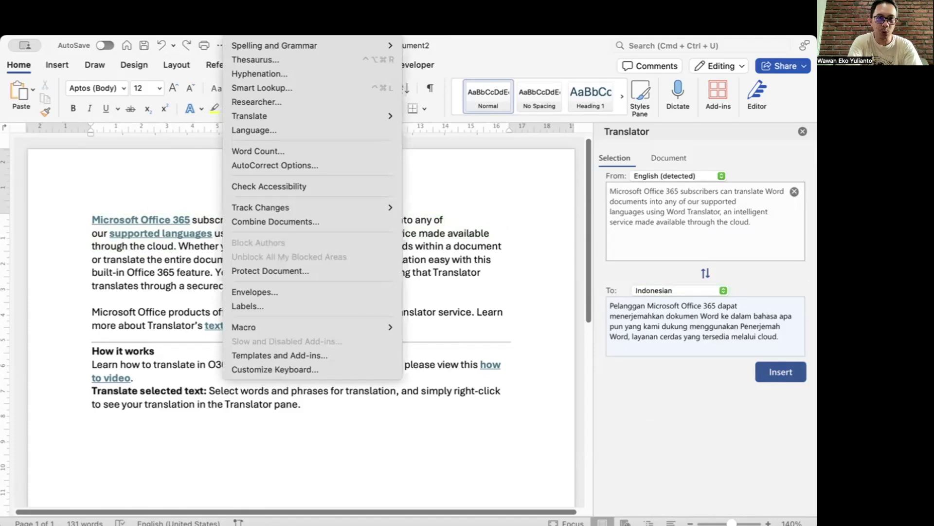
mouse_move(250, 116)
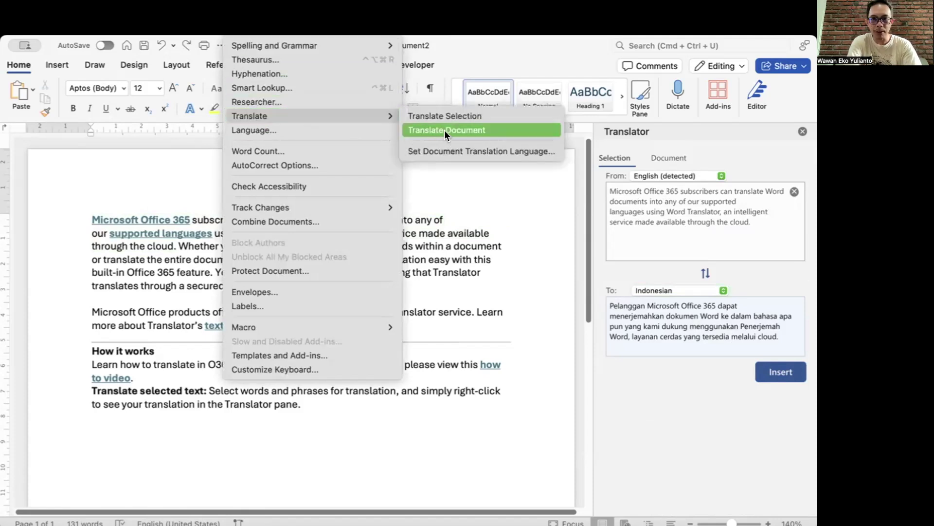
click(444, 130)
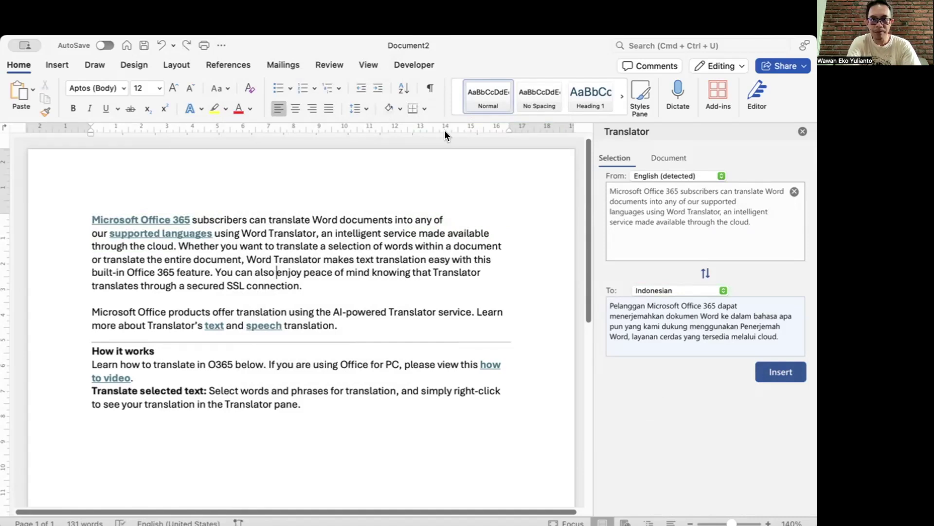
click(744, 337)
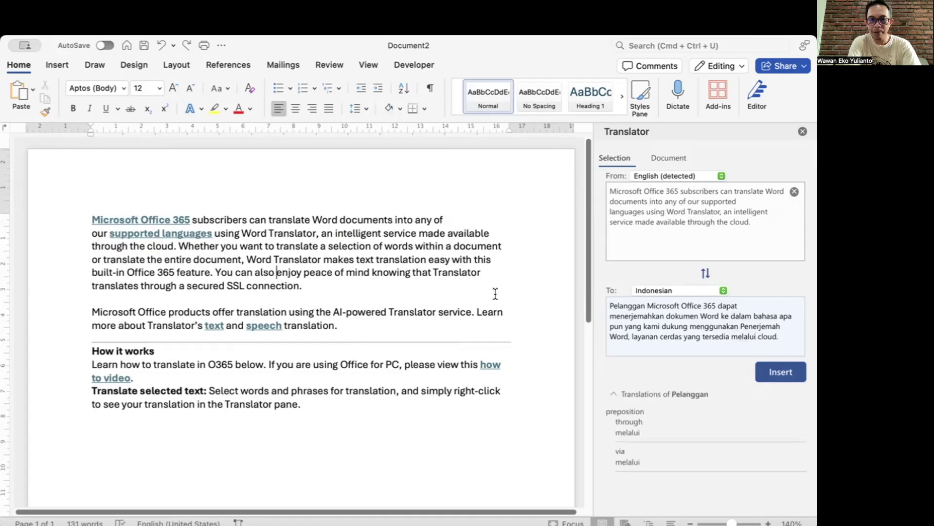
click(374, 207)
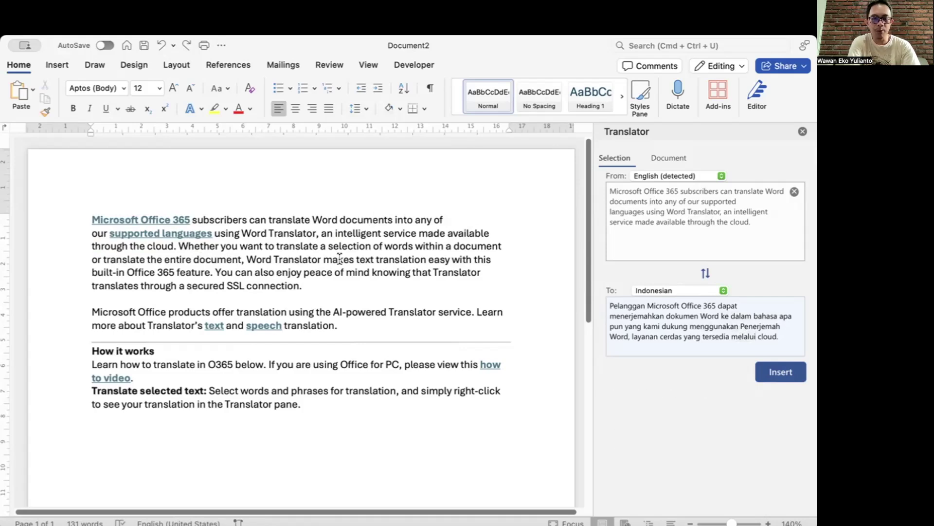
click(717, 191)
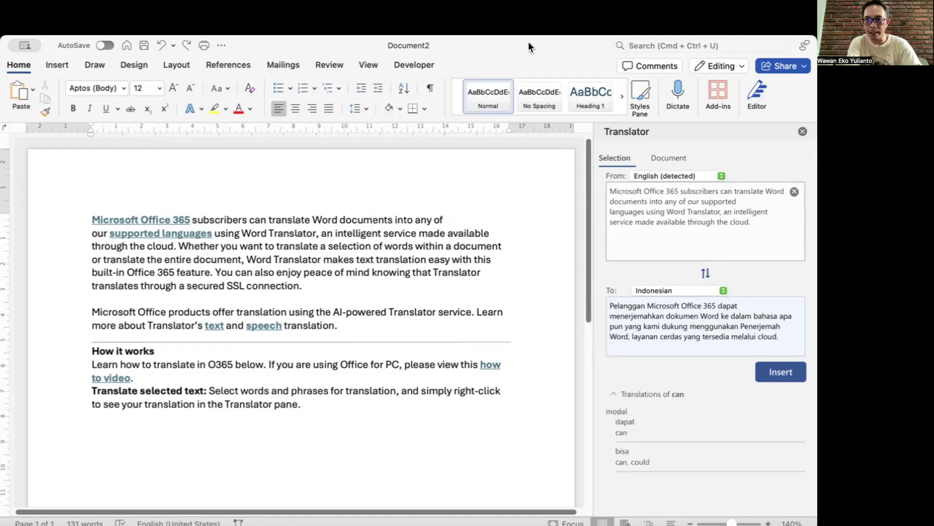
click(659, 160)
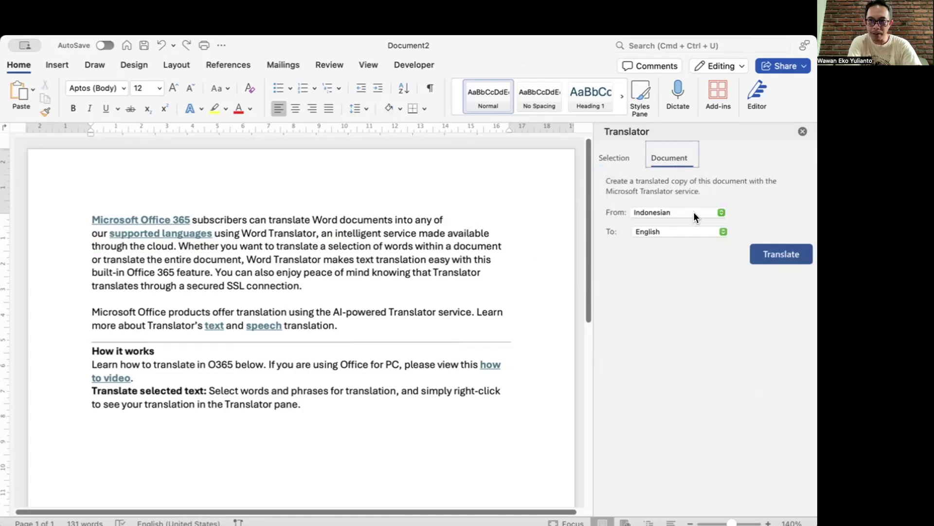
Translate the whole document from English to Indonesian into a new copy
click(693, 215)
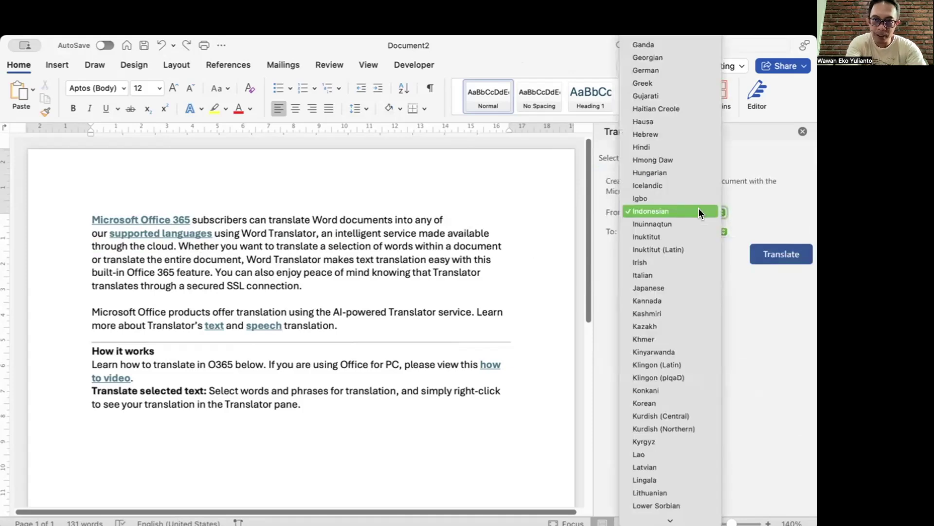
key(e)
key(Return)
key(Tab)
key(i)
key(n)
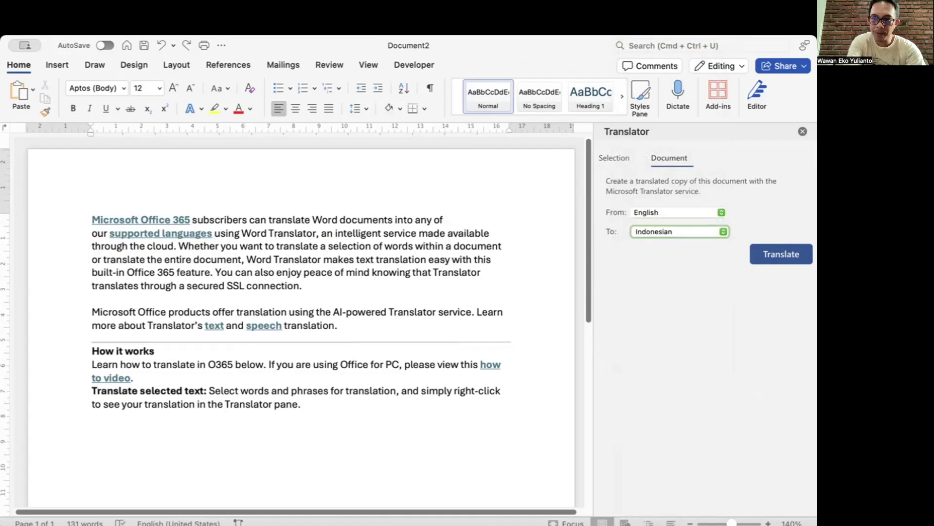
click(777, 257)
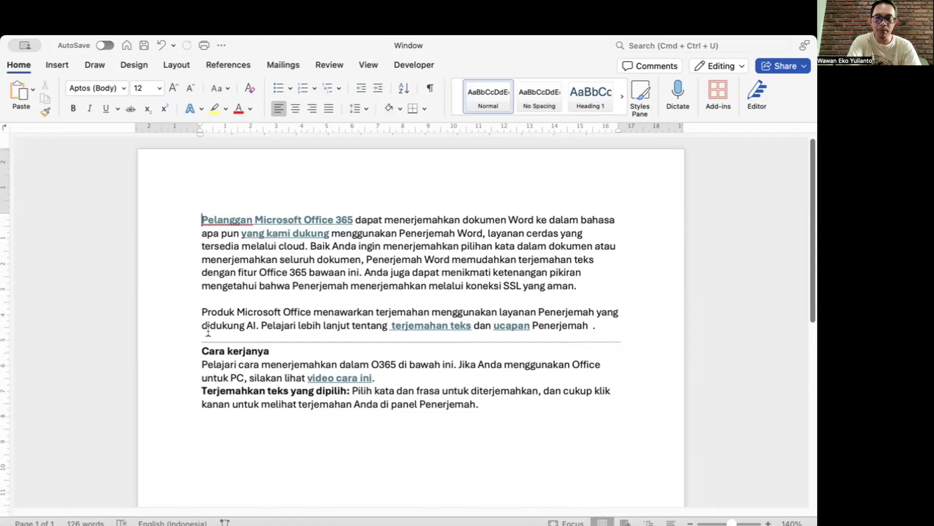
Select the full Indonesian text of the translated copy, from 'Pelanggan Microsoft Office 365' to the end
drag(196, 217, 518, 412)
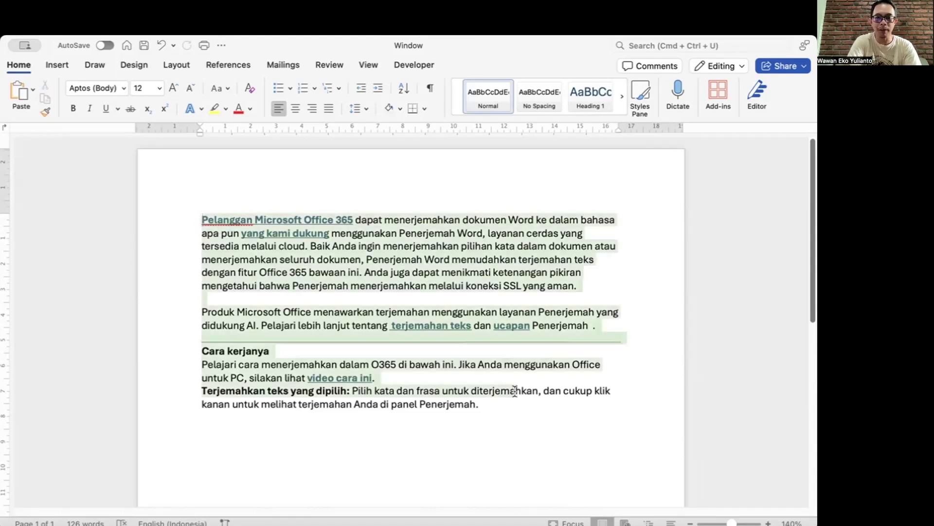